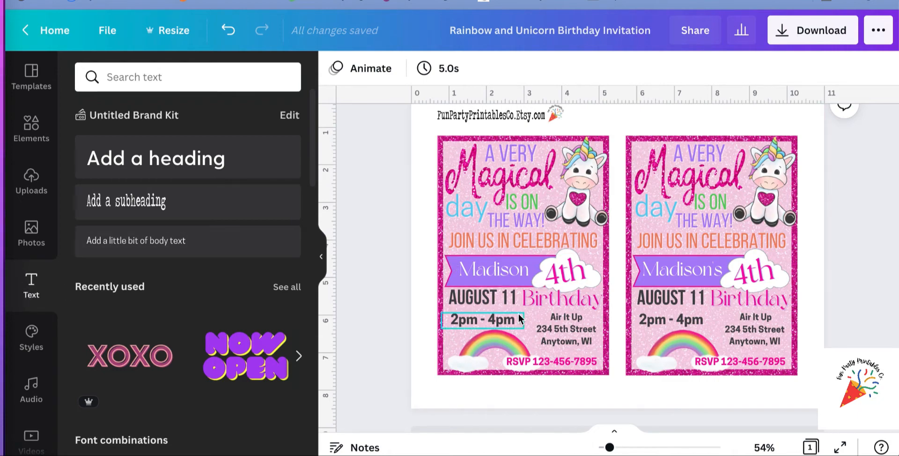
Browse the brand kit, uploaded and popular fonts available for the child's name text on the first invitation.
click(504, 274)
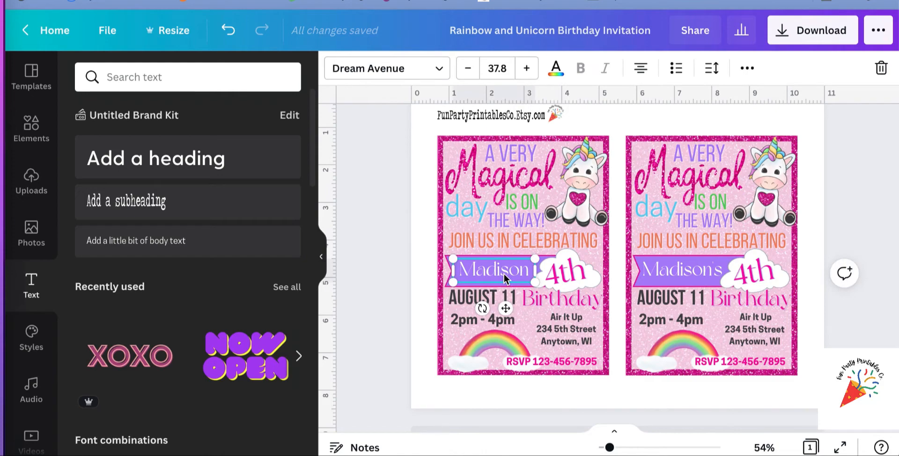
click(503, 274)
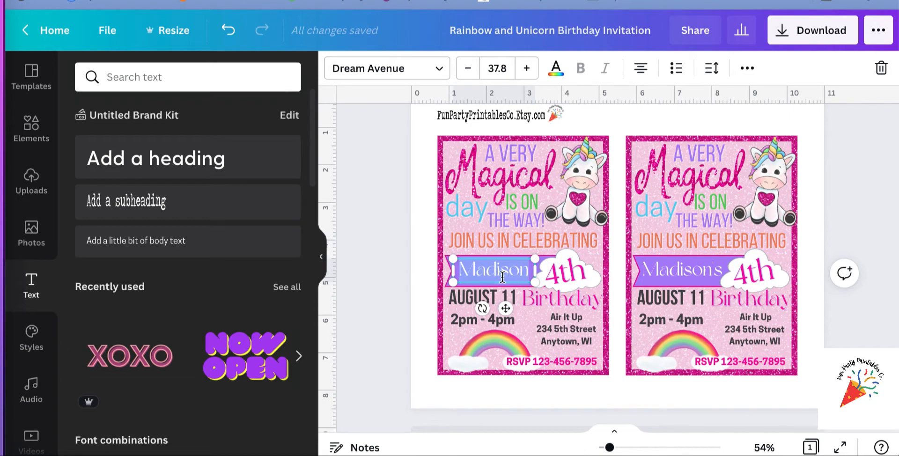
click(438, 78)
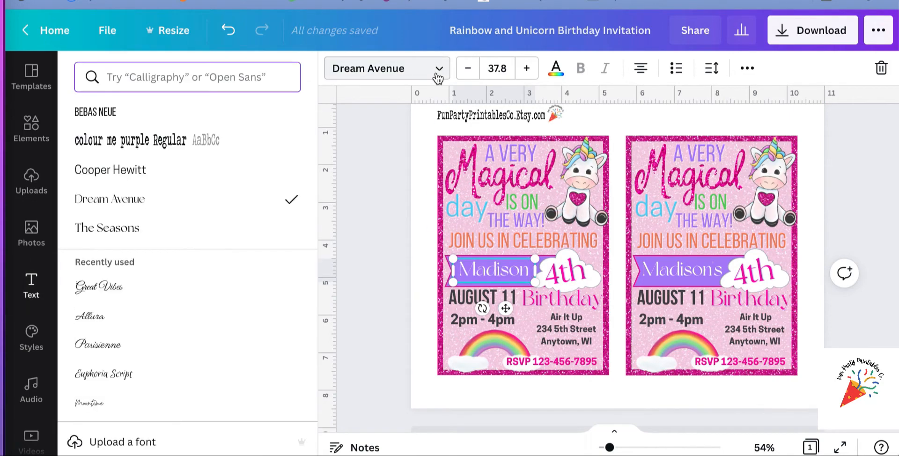
scroll(241, 318, down, 2)
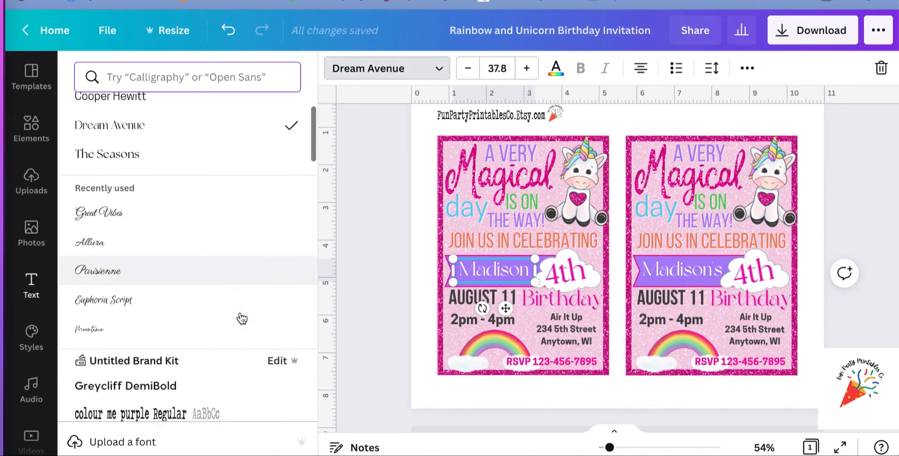
scroll(241, 317, down, 3)
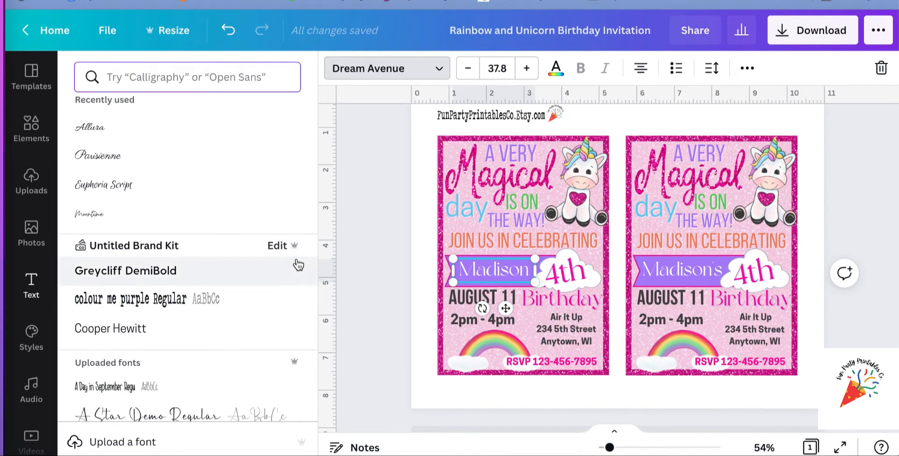
scroll(300, 327, down, 2)
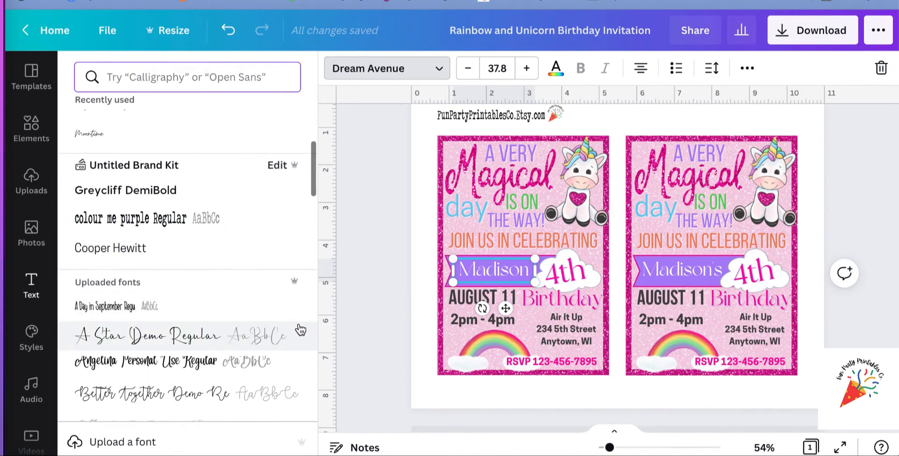
scroll(300, 330, down, 2)
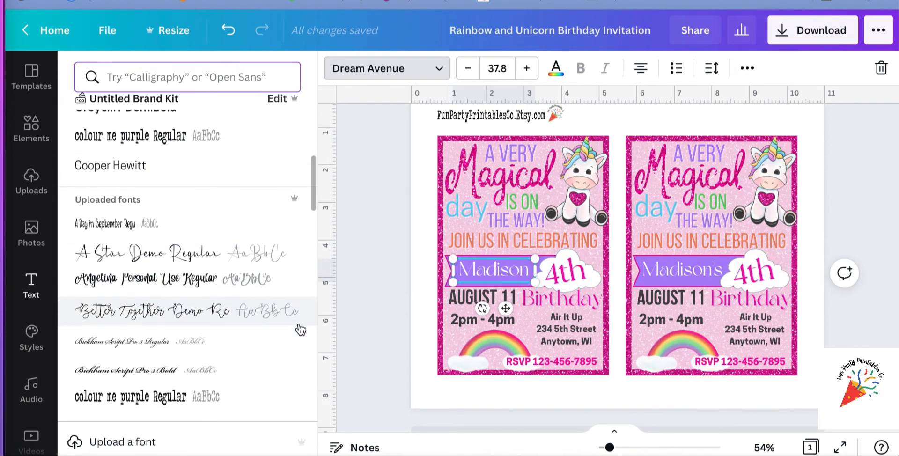
scroll(300, 330, down, 1)
scroll(300, 329, up, 1)
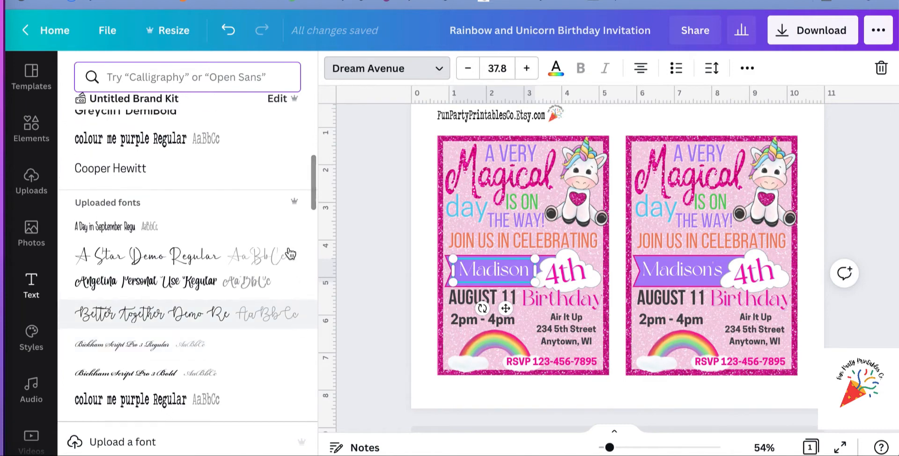
scroll(294, 206, up, 1)
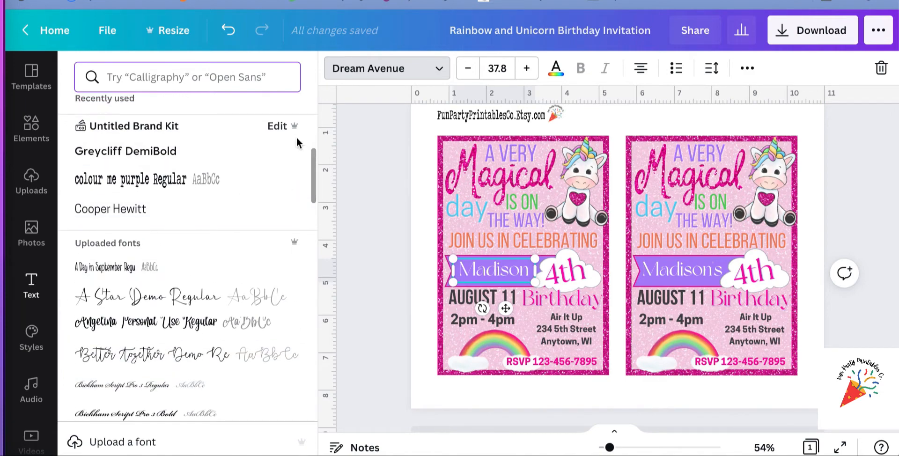
scroll(289, 255, down, 1)
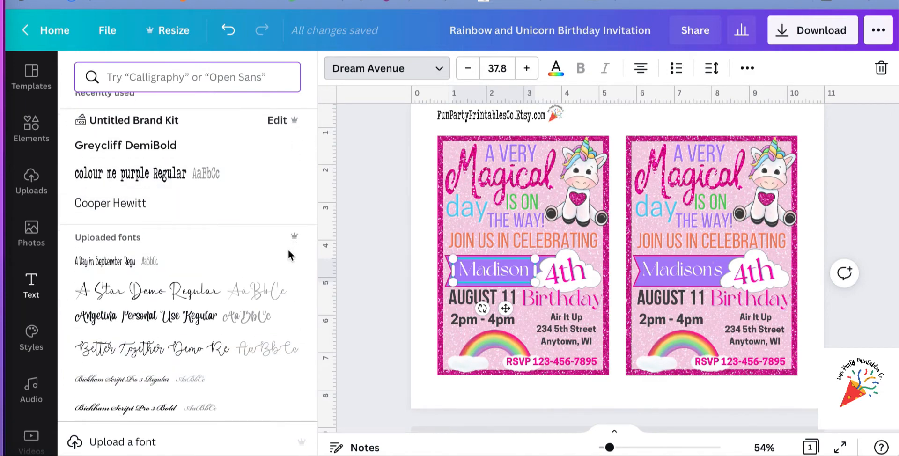
scroll(289, 255, down, 5)
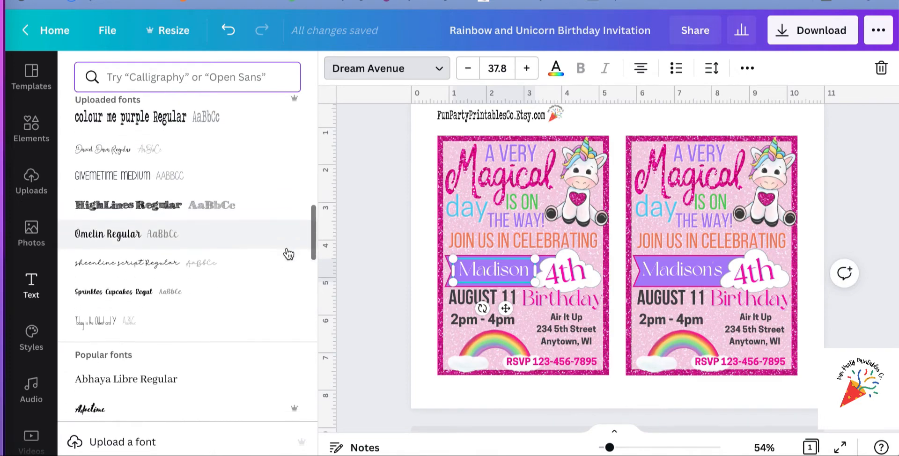
scroll(288, 254, down, 3)
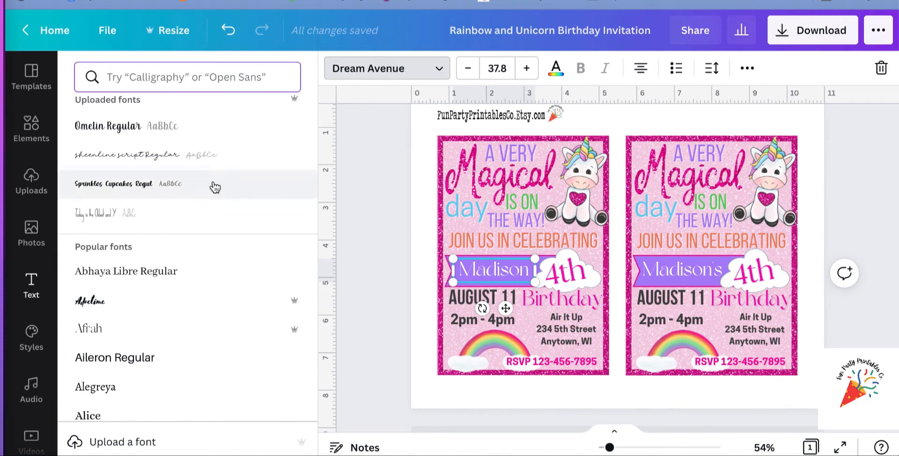
scroll(215, 189, up, 10)
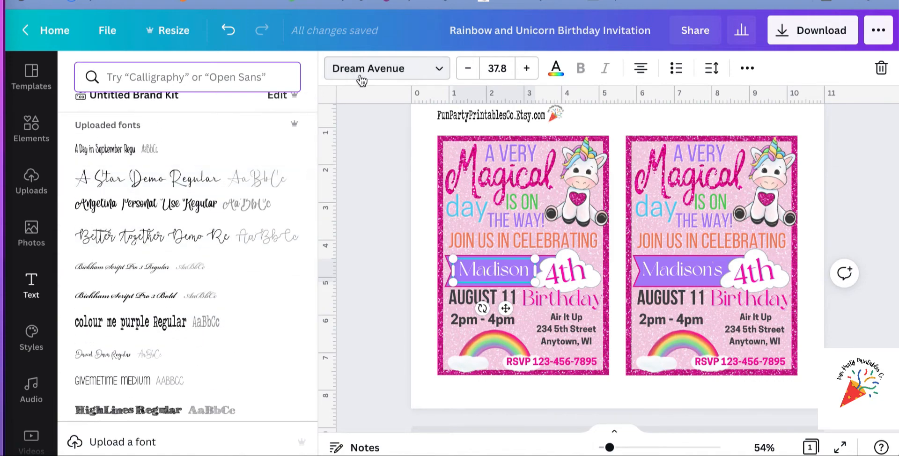
Inspect the editable name, age, date, time, venue and RSVP texts on the first invitation one after another.
double_click(507, 275)
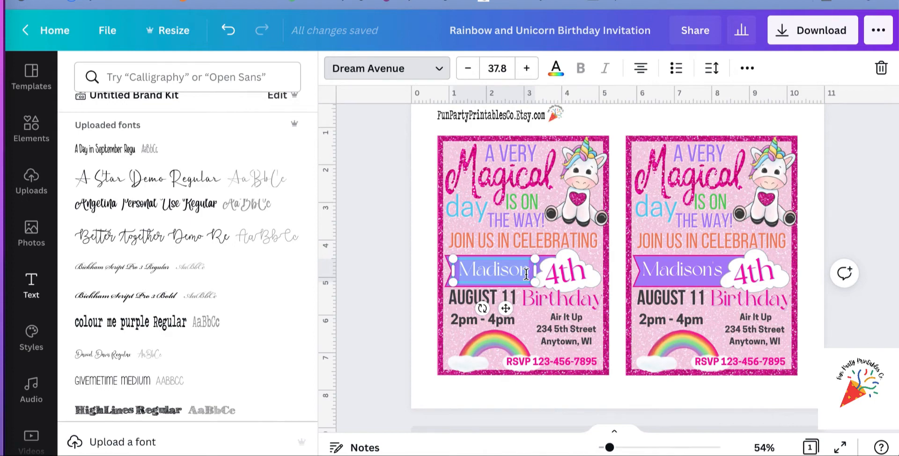
text(Madison)
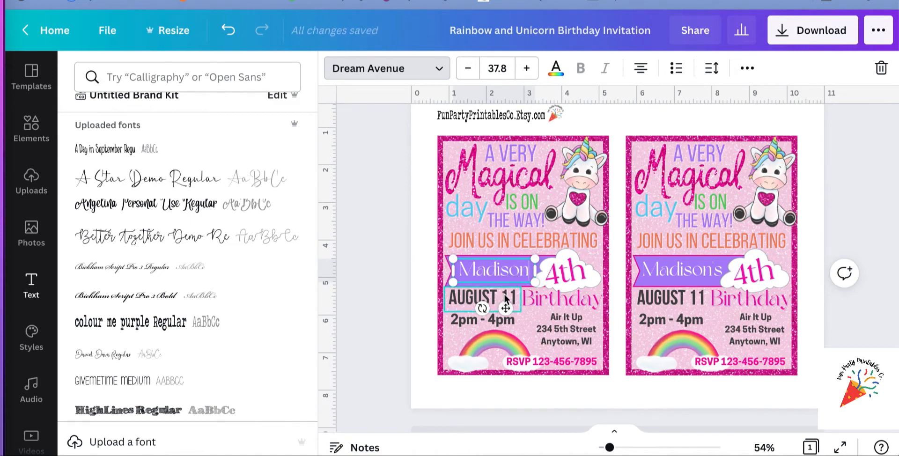
click(562, 279)
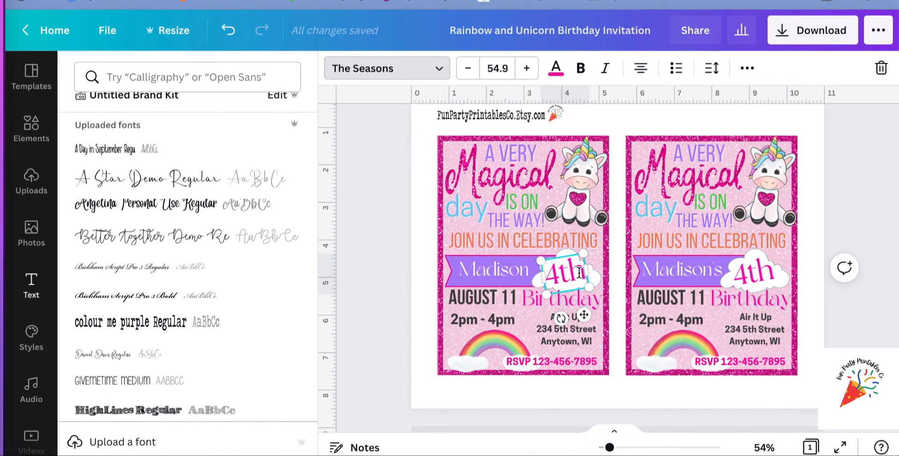
click(480, 299)
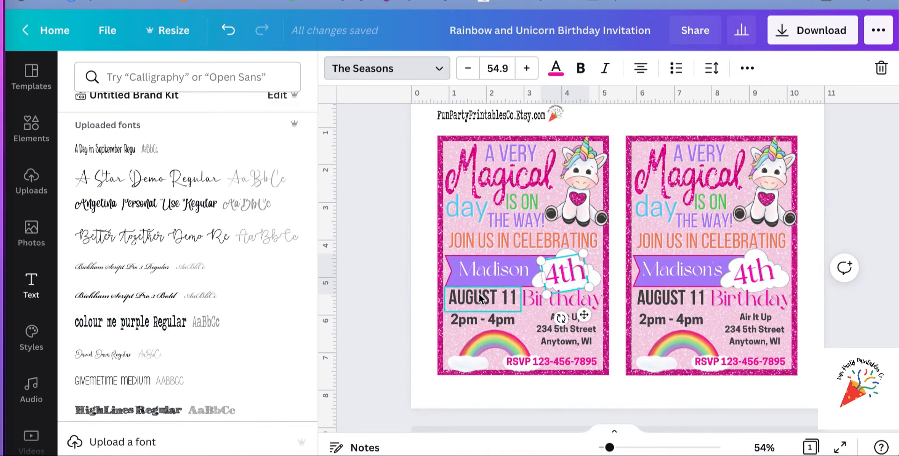
click(486, 319)
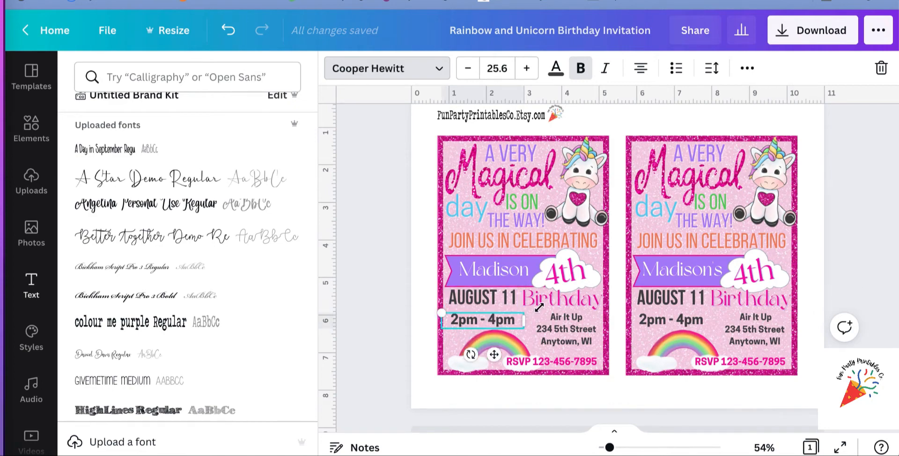
click(557, 329)
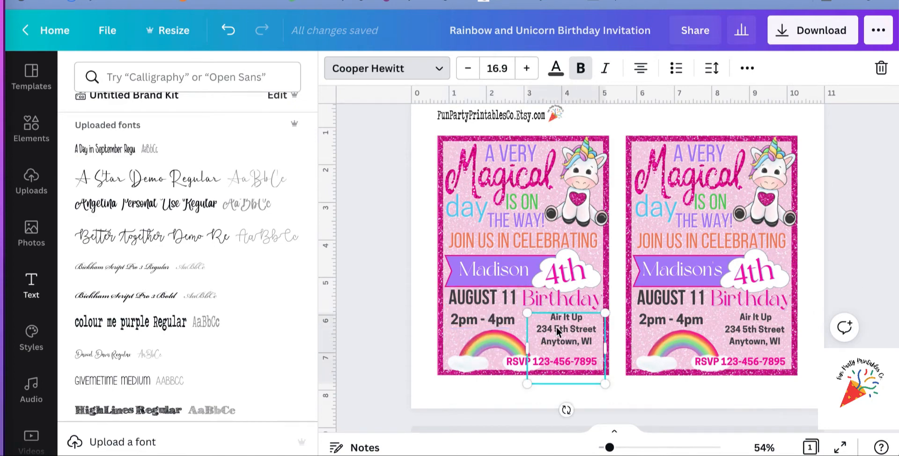
click(543, 365)
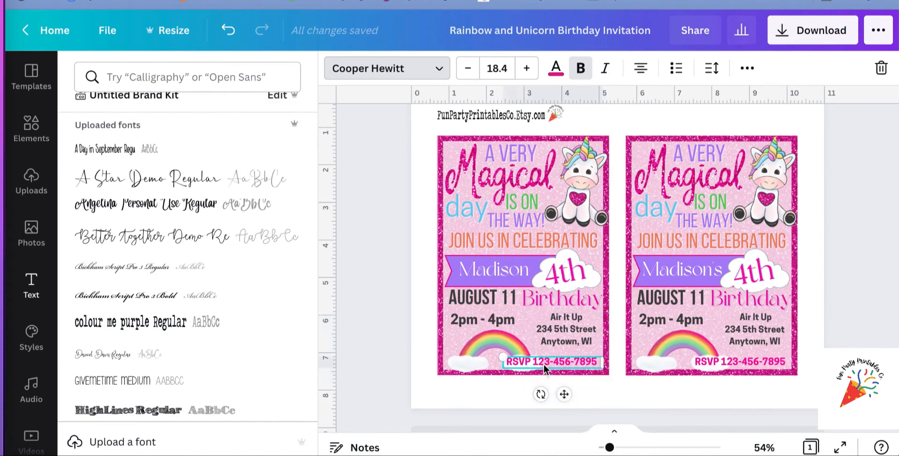
Try a font size of 14.9 on the first invitation's whole venue address, and restore it to 16.9.
click(549, 325)
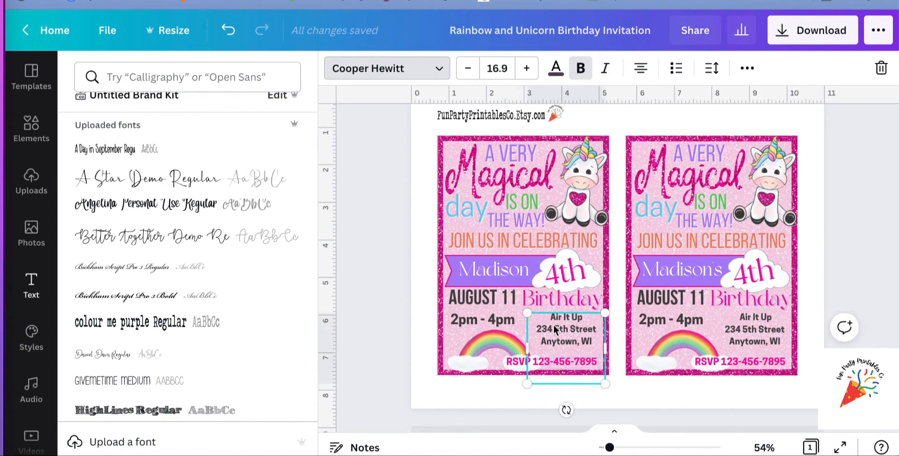
click(576, 341)
text(,)
drag(596, 344, 536, 320)
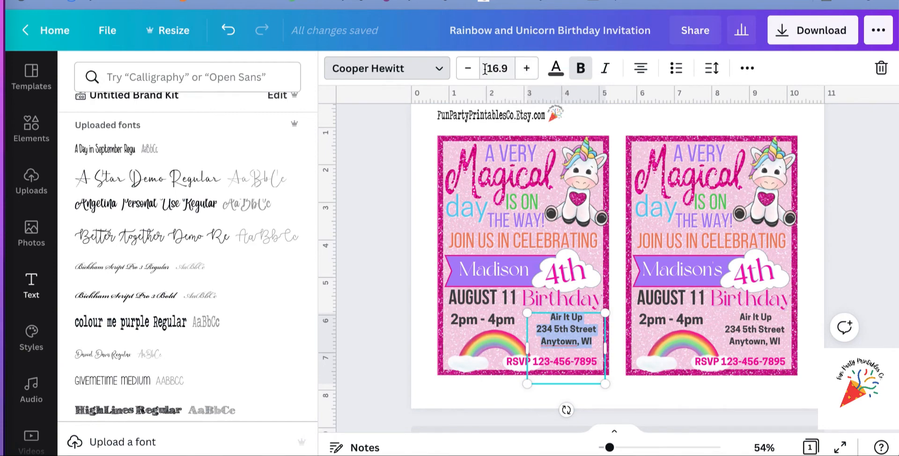
click(470, 74)
click(469, 74)
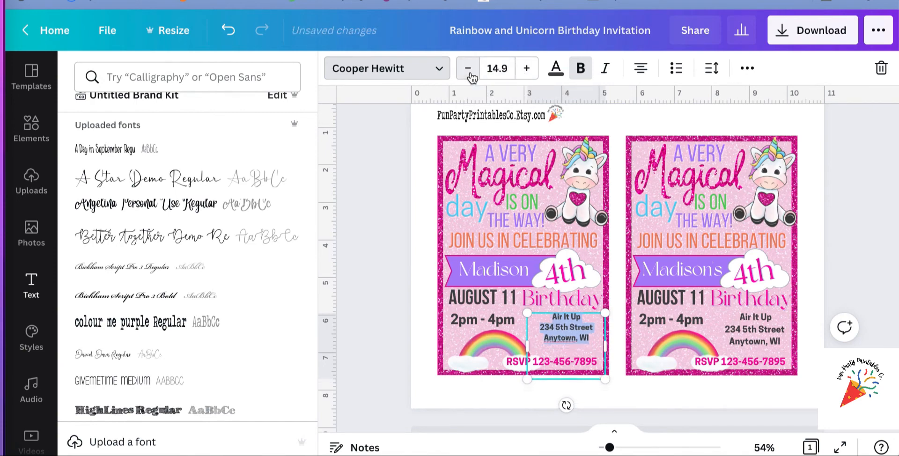
click(527, 74)
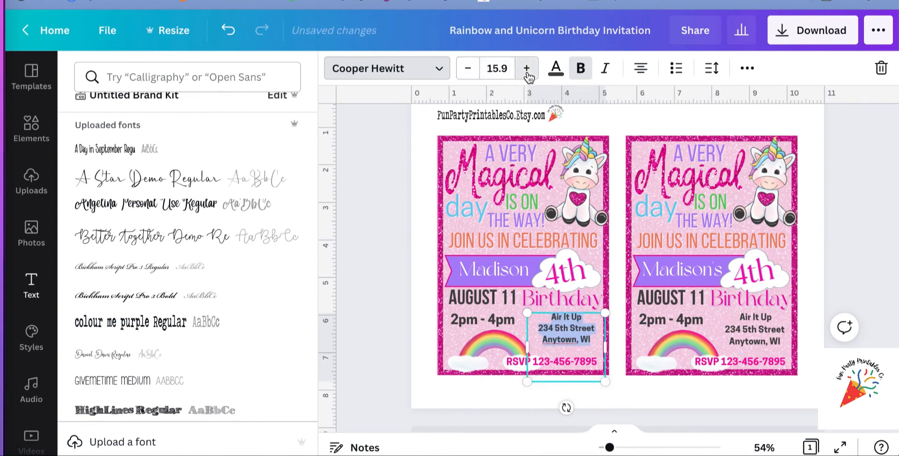
click(527, 74)
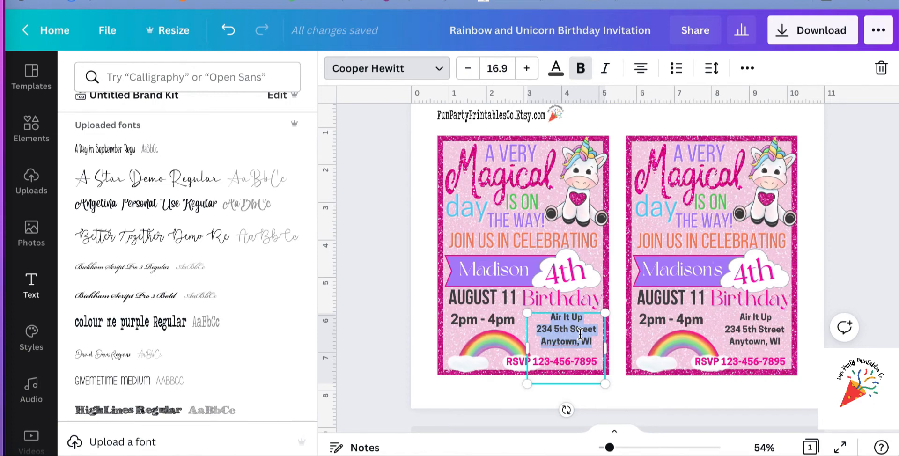
Compare the venue address text blocks on both invitations and clear the selection.
click(723, 330)
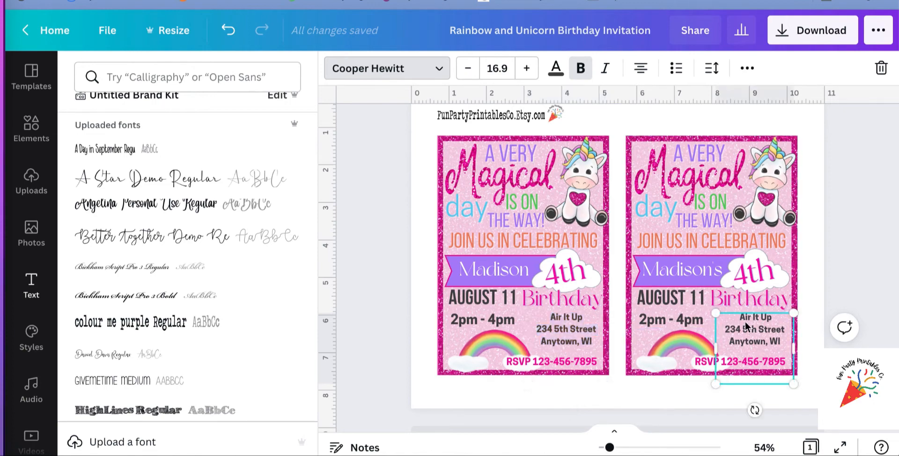
click(569, 320)
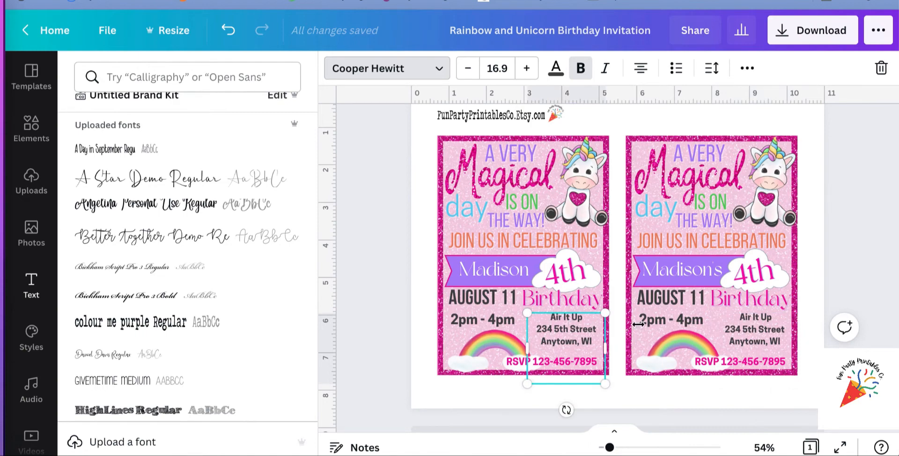
click(749, 316)
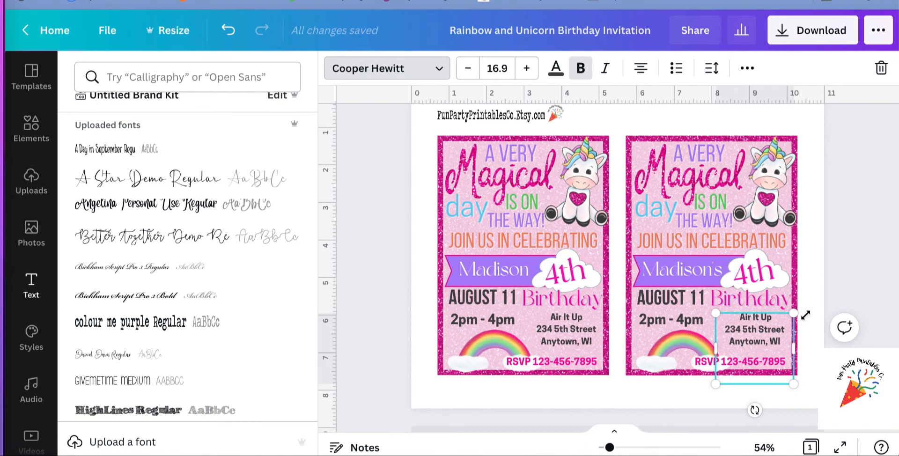
click(803, 396)
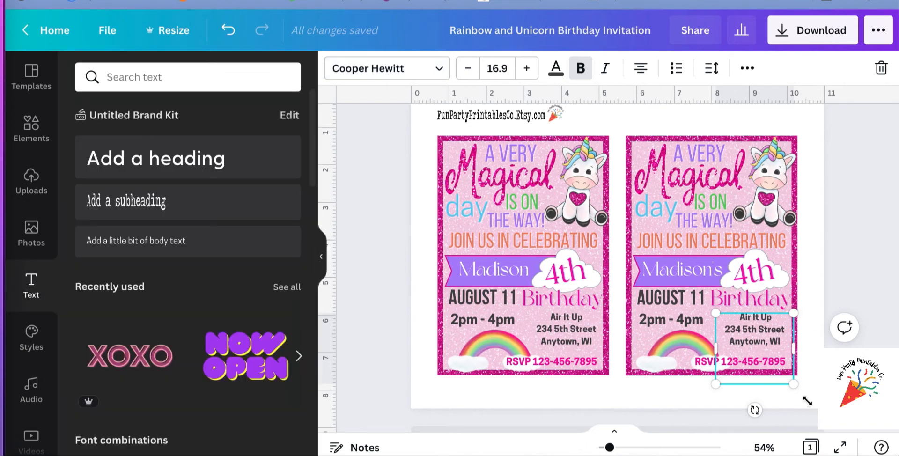
click(614, 393)
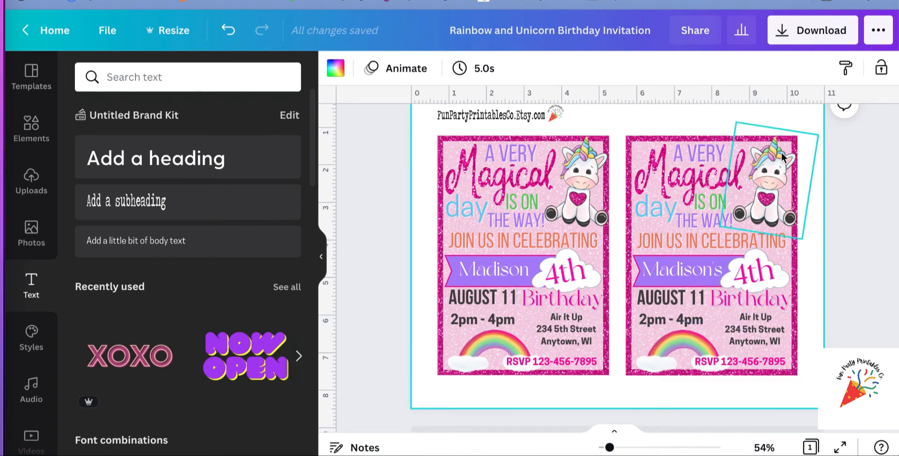
Review the file types offered for downloading the invitation design and close the download options.
click(813, 37)
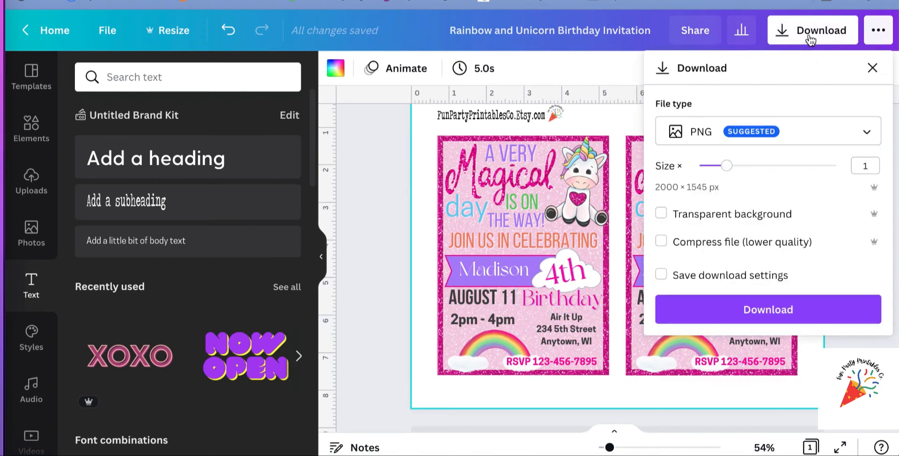
click(805, 134)
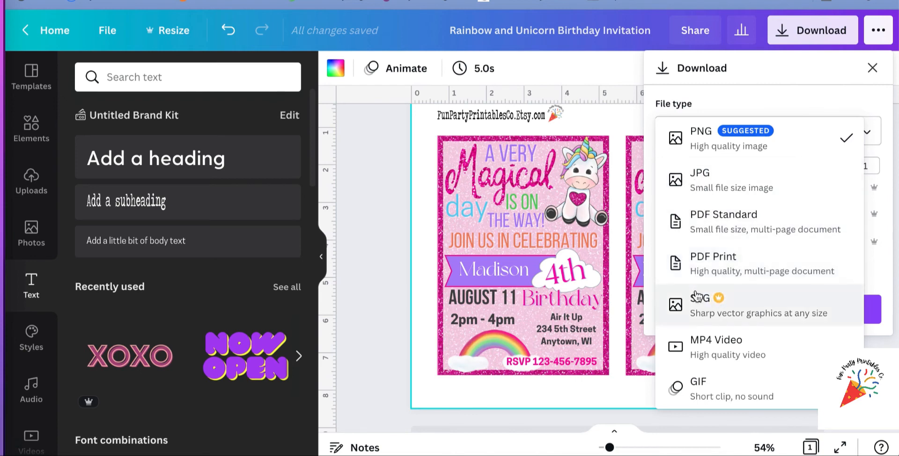
click(477, 389)
click(477, 389)
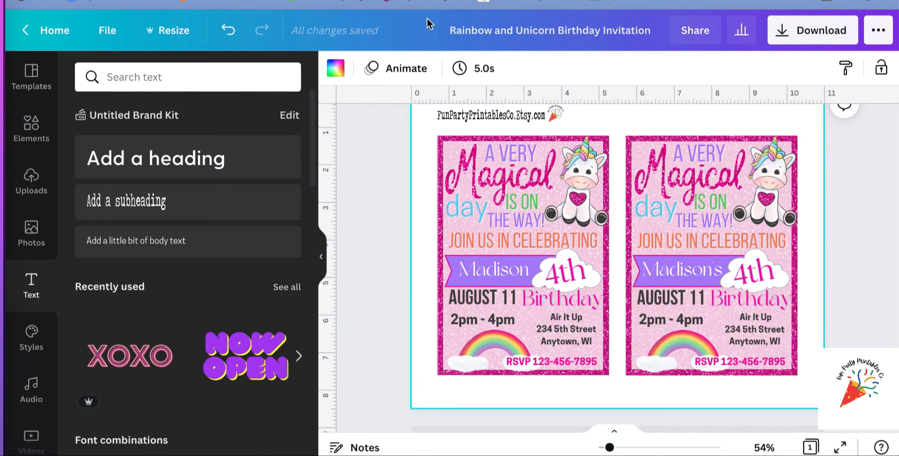
click(791, 0)
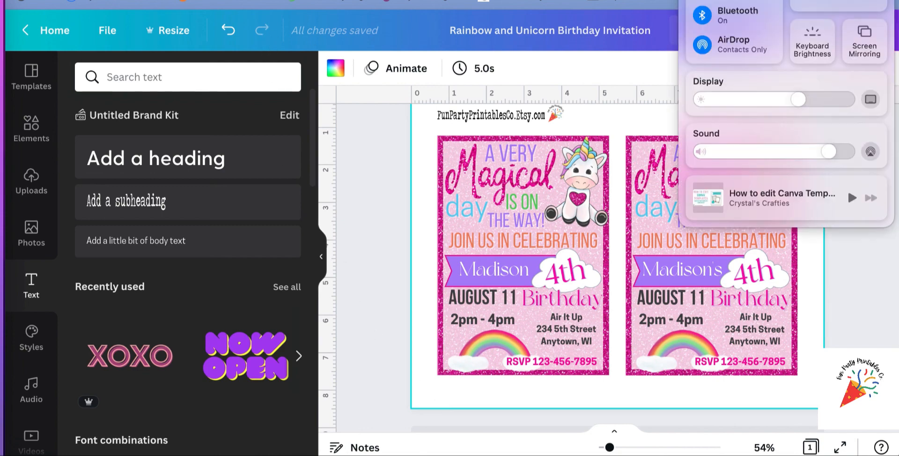